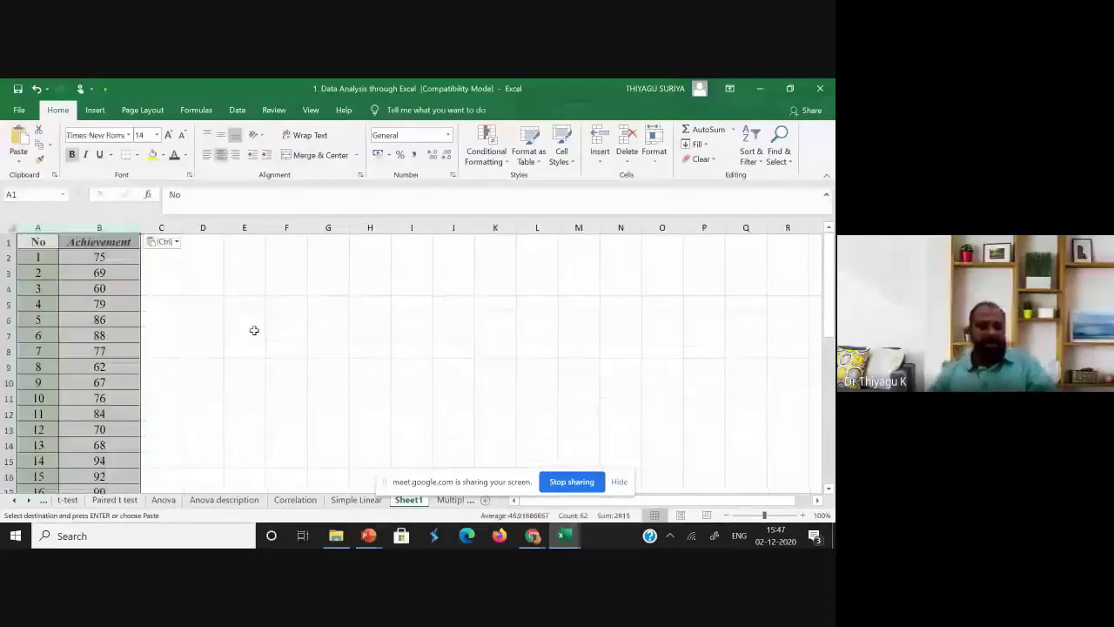
Step: Open the Sampling tool from the data analysis tools for the Achievement data on Sheet1
click(251, 334)
scroll(253, 341, down, 7)
scroll(255, 347, up, 7)
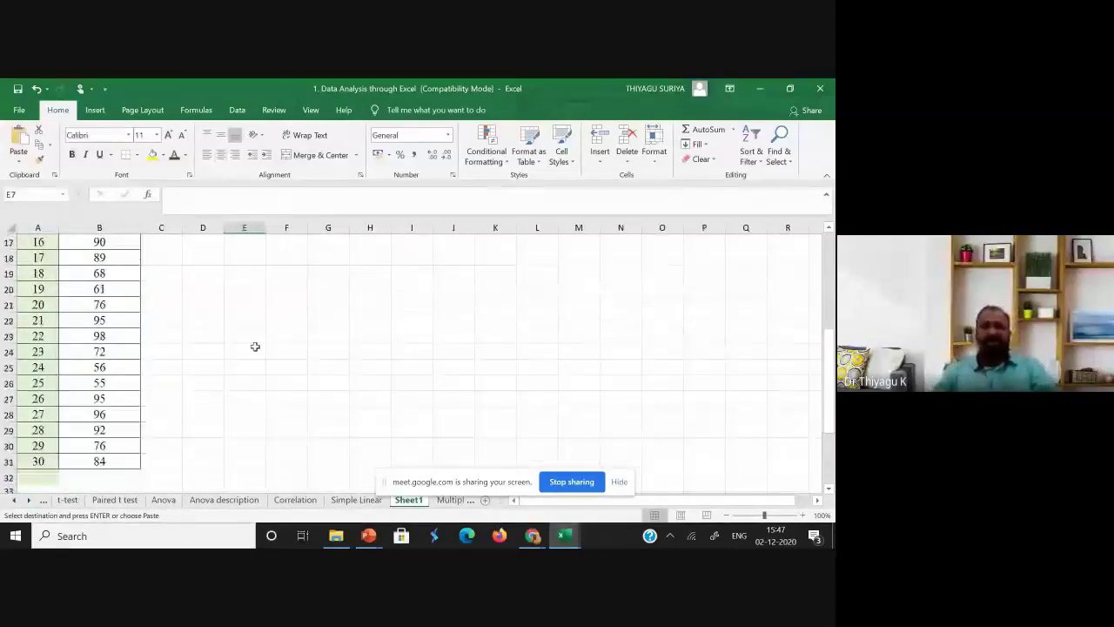
scroll(254, 348, up, 1)
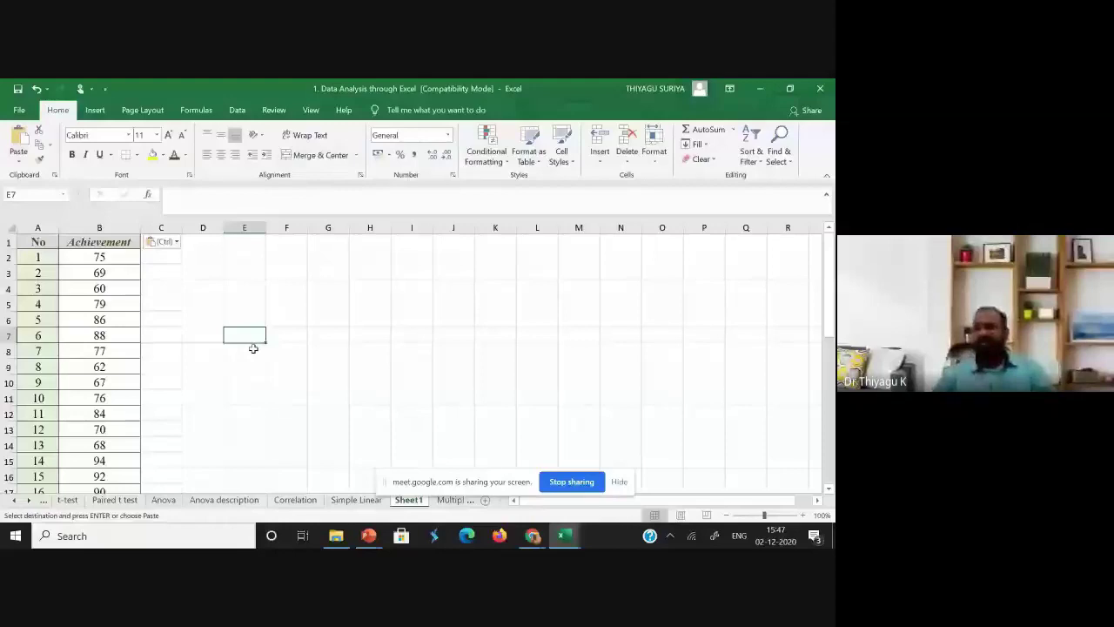
click(237, 110)
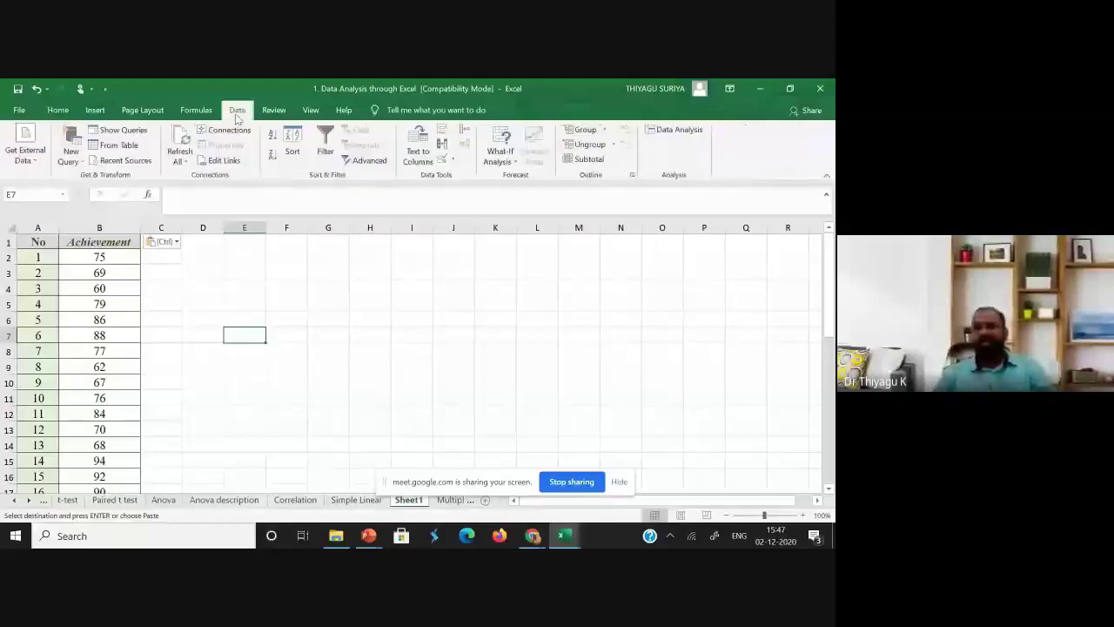
click(673, 132)
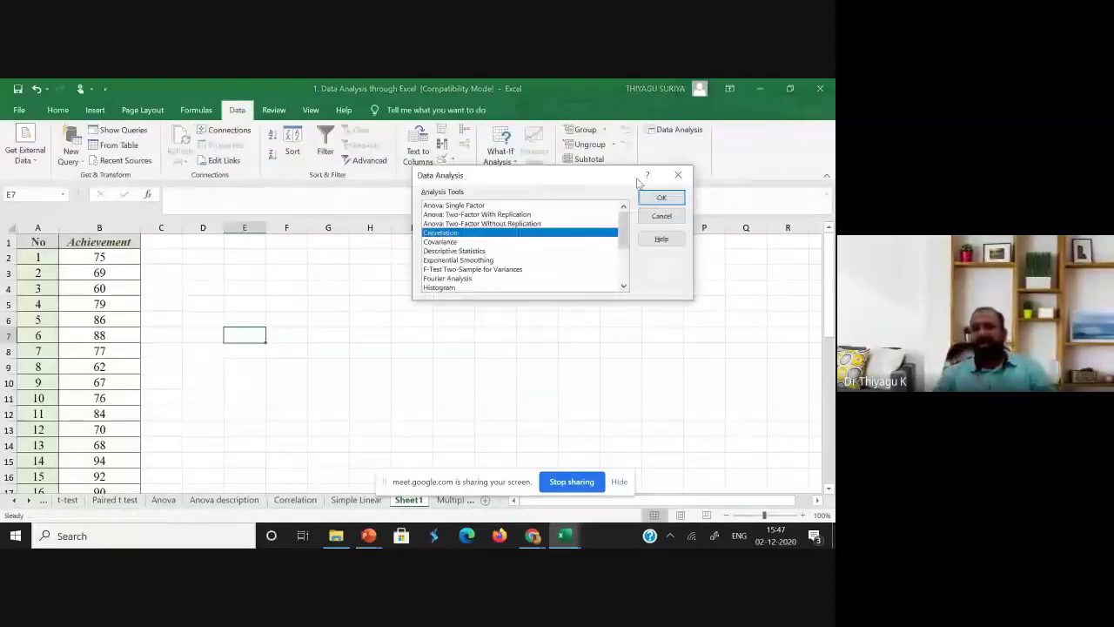
scroll(520, 261, down, 1)
scroll(520, 261, down, 1)
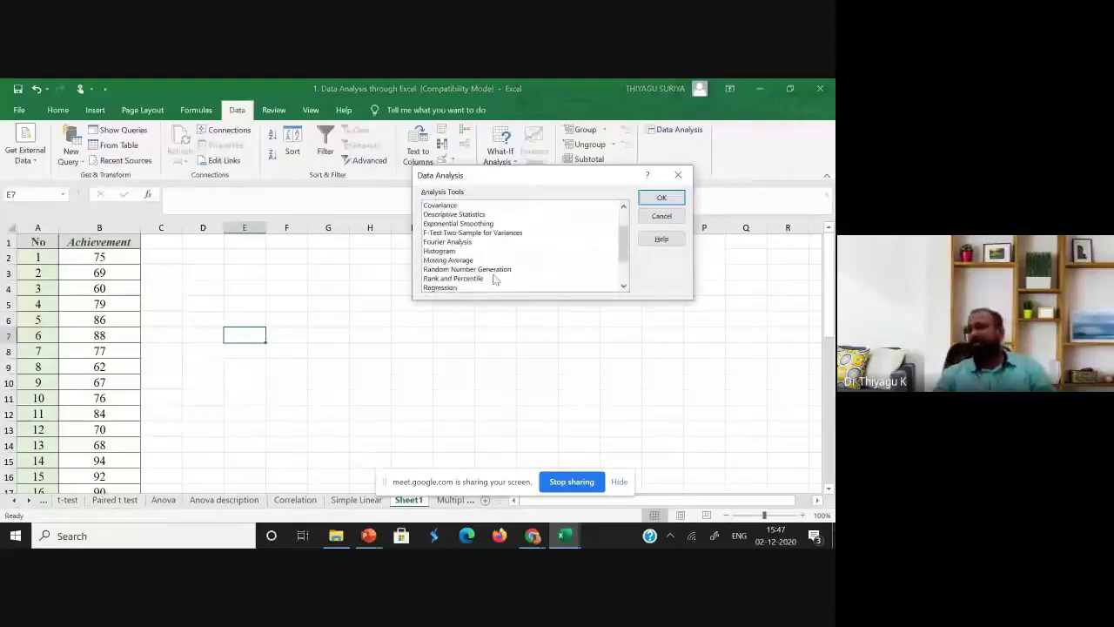
scroll(495, 278, down, 2)
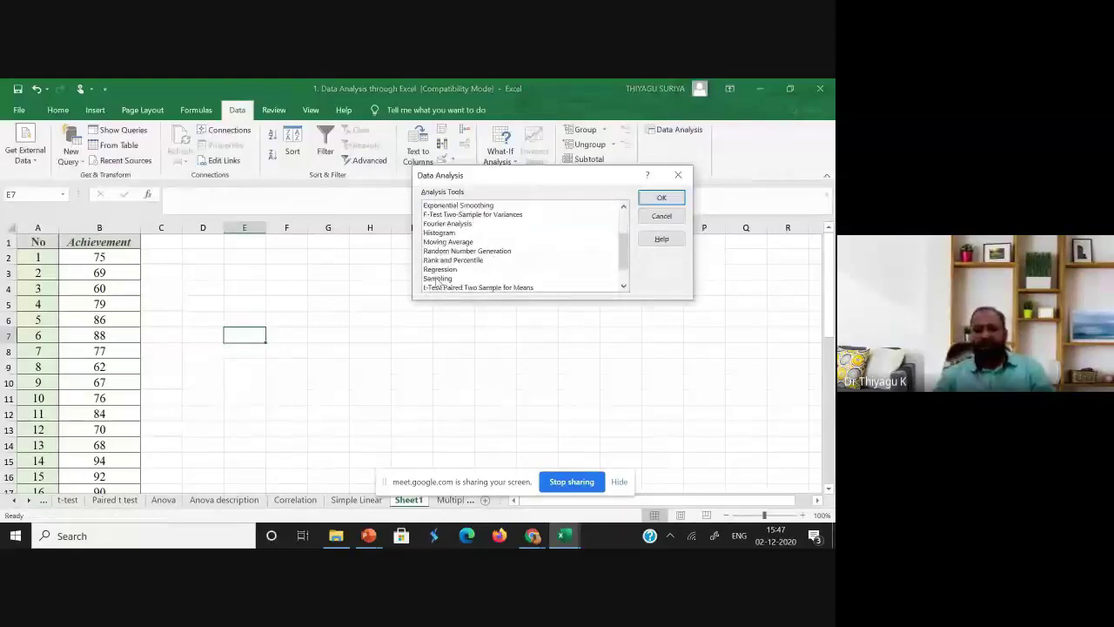
click(436, 279)
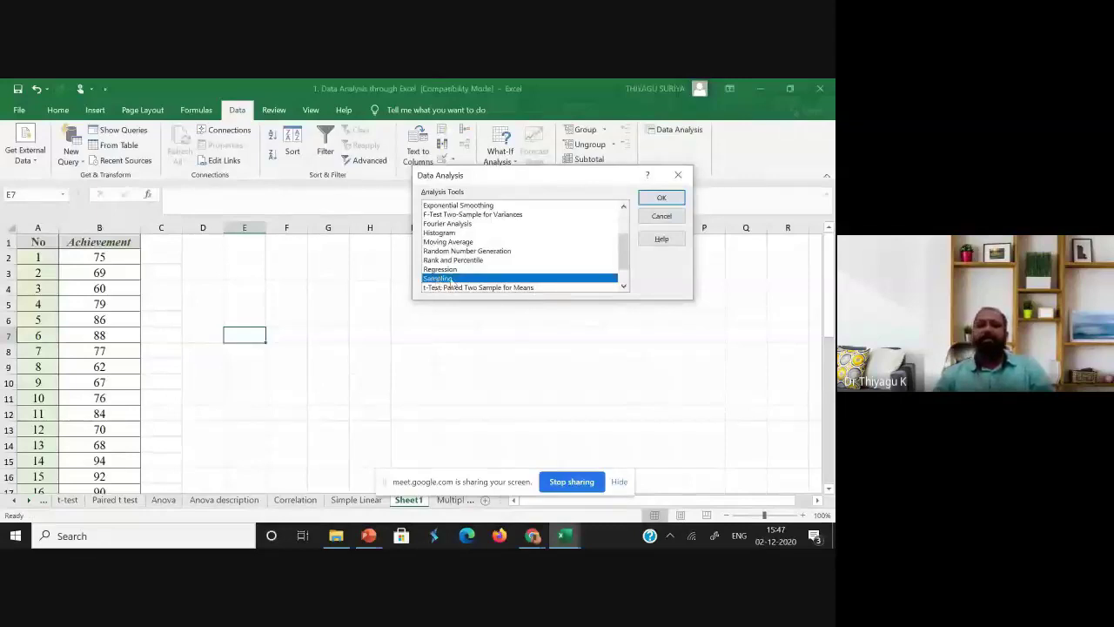
click(660, 198)
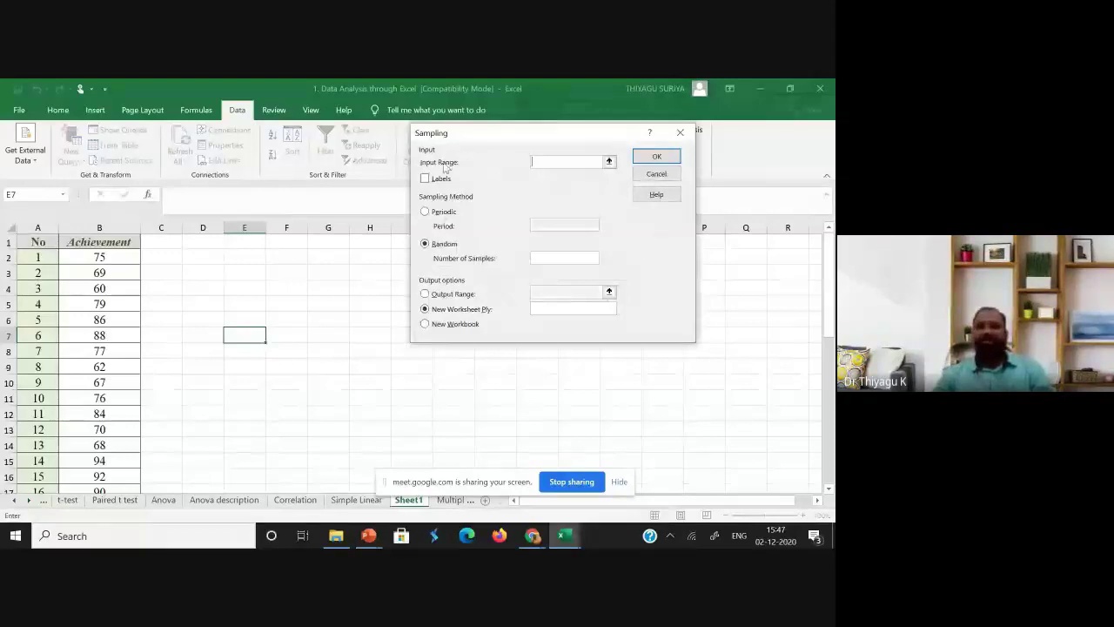
click(100, 228)
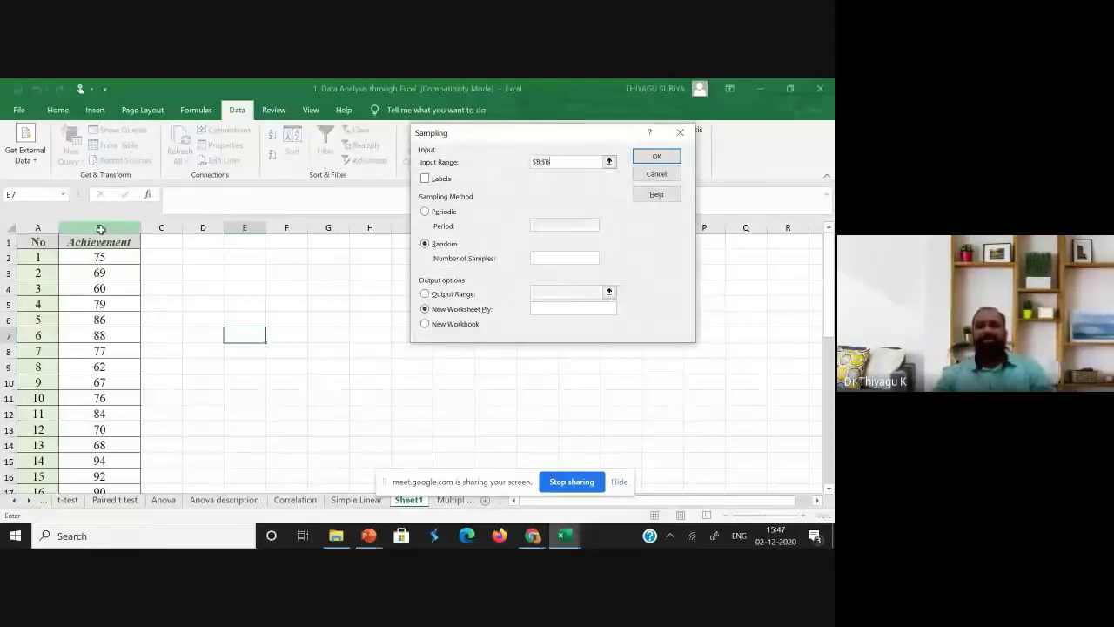
drag(101, 228, 122, 504)
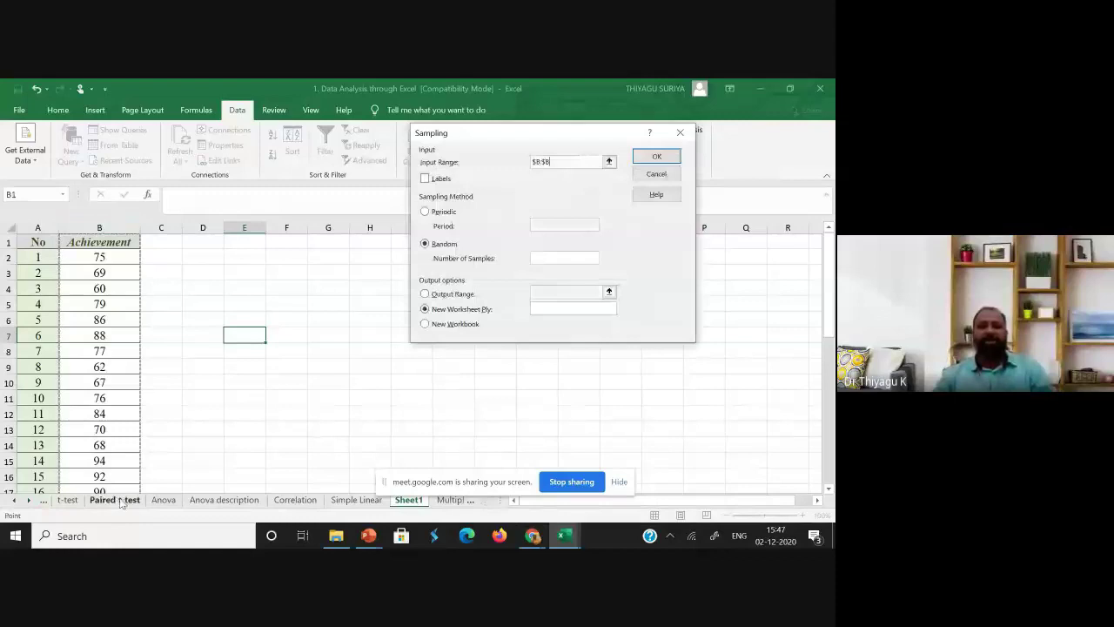
scroll(144, 452, down, 4)
scroll(145, 455, down, 2)
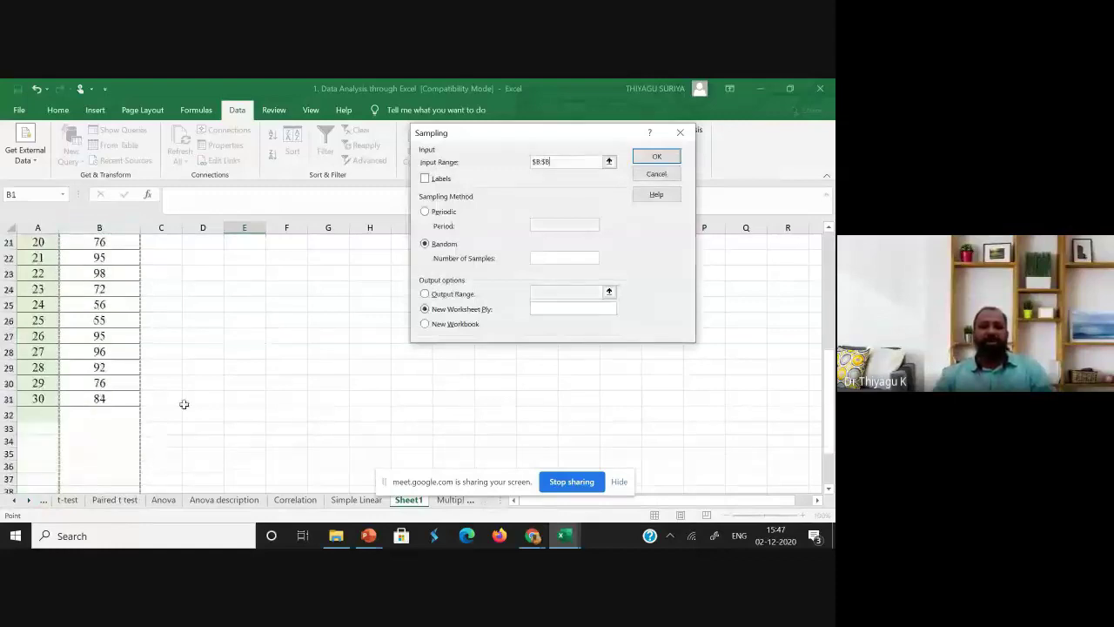
scroll(156, 308, up, 7)
Step: Set the sampling input range to $B$1:$B$31, covering the Achievement header and scores, and mark it as containing labels
click(105, 243)
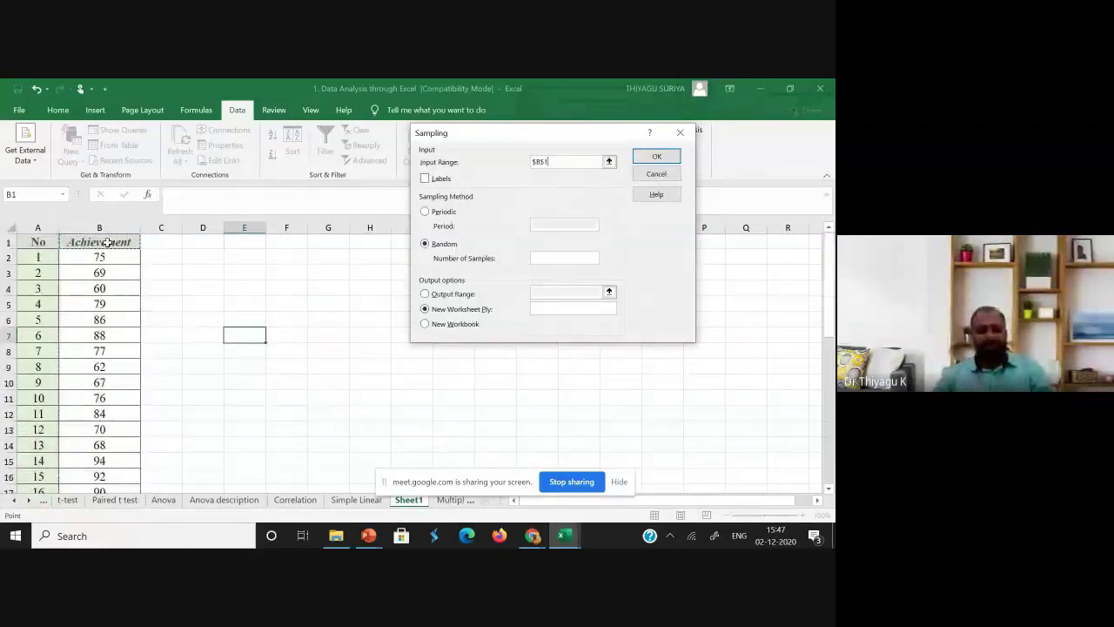
drag(105, 243, 104, 464)
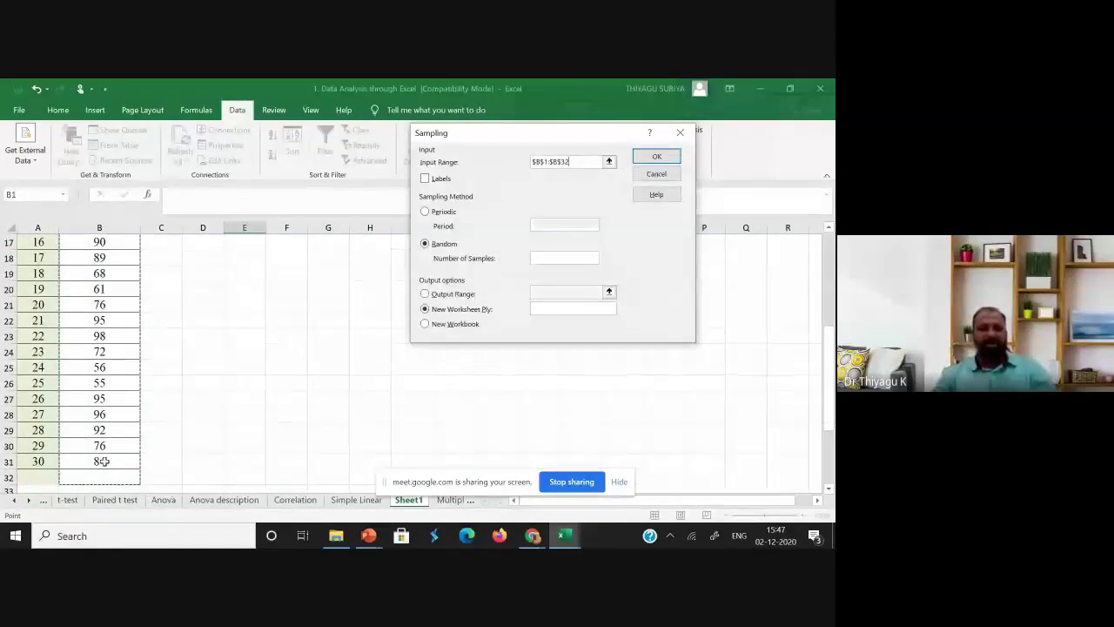
scroll(142, 296, up, 5)
drag(100, 242, 113, 461)
scroll(261, 423, up, 1)
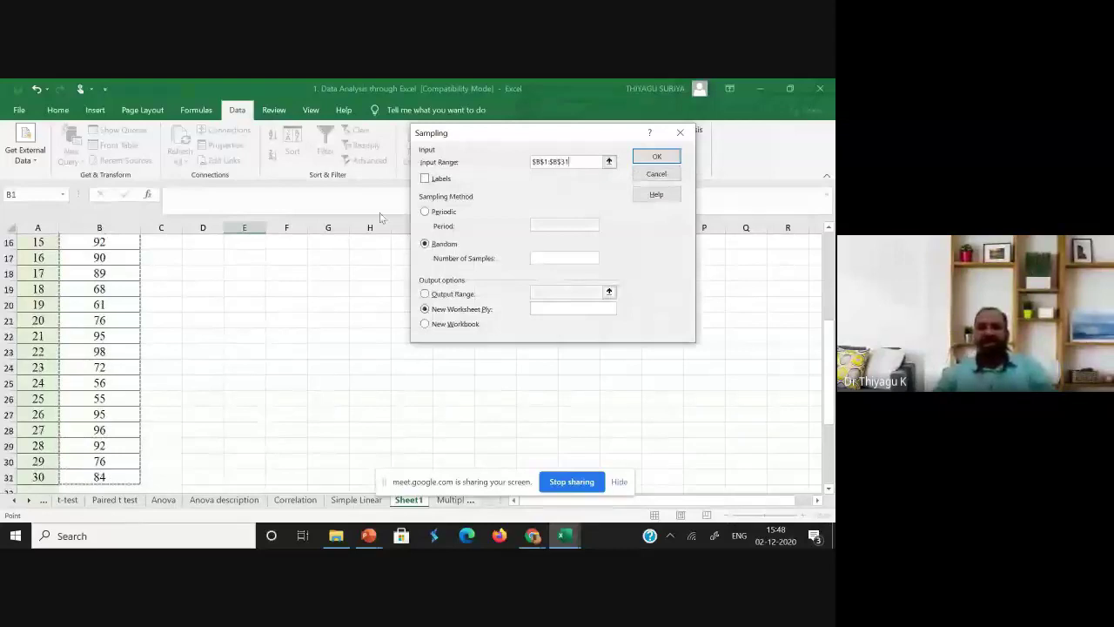
click(425, 178)
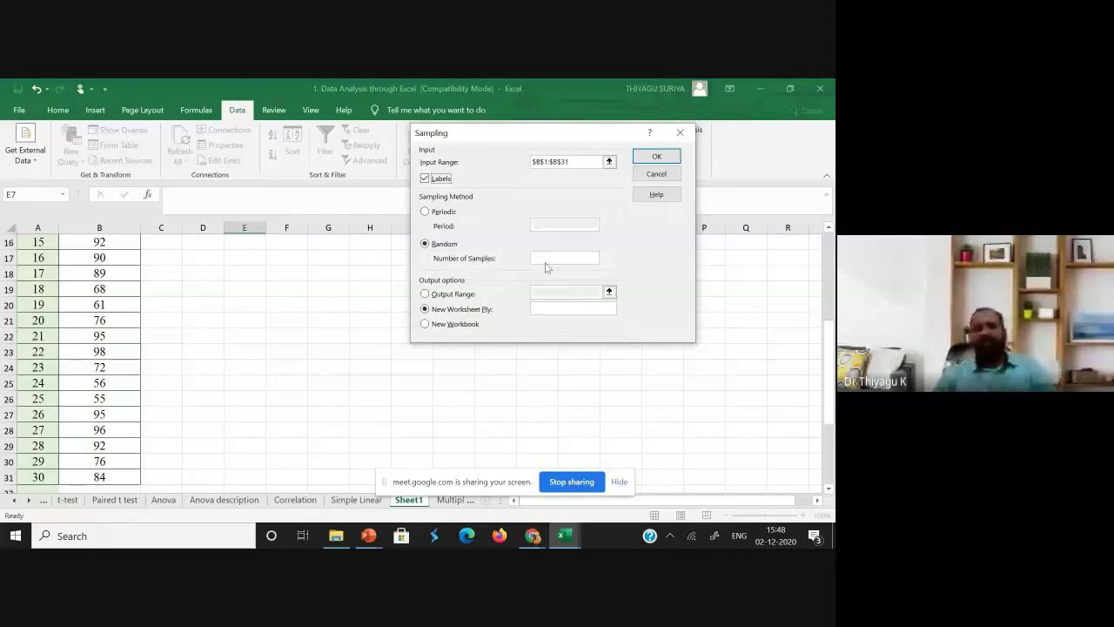
Step: Generate a random sample of 15 values with the output range starting at cell E2
click(544, 260)
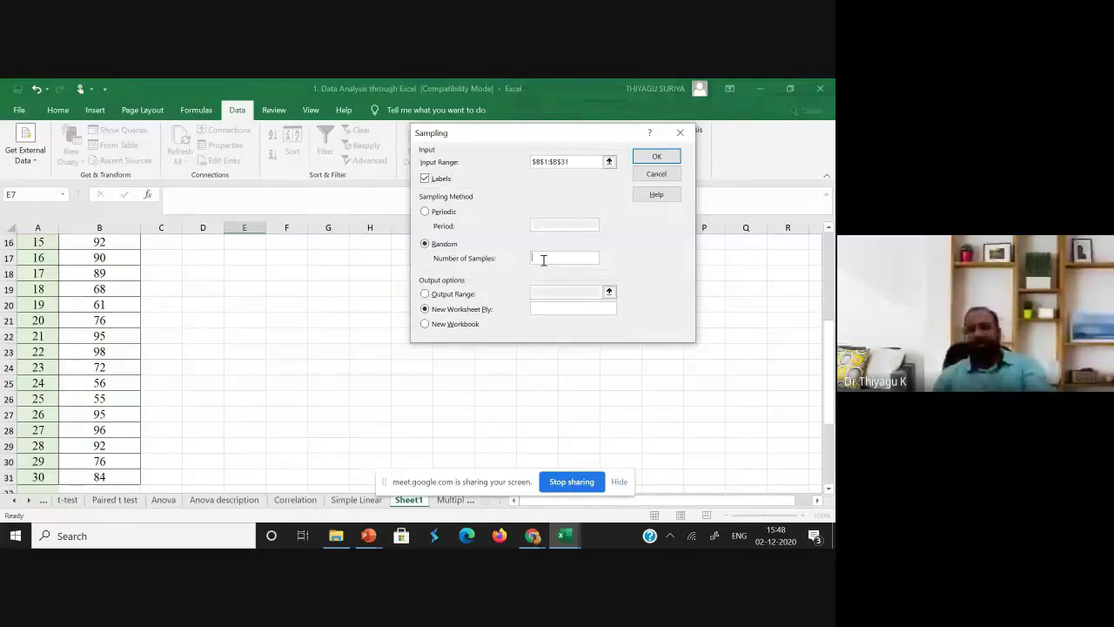
text(15)
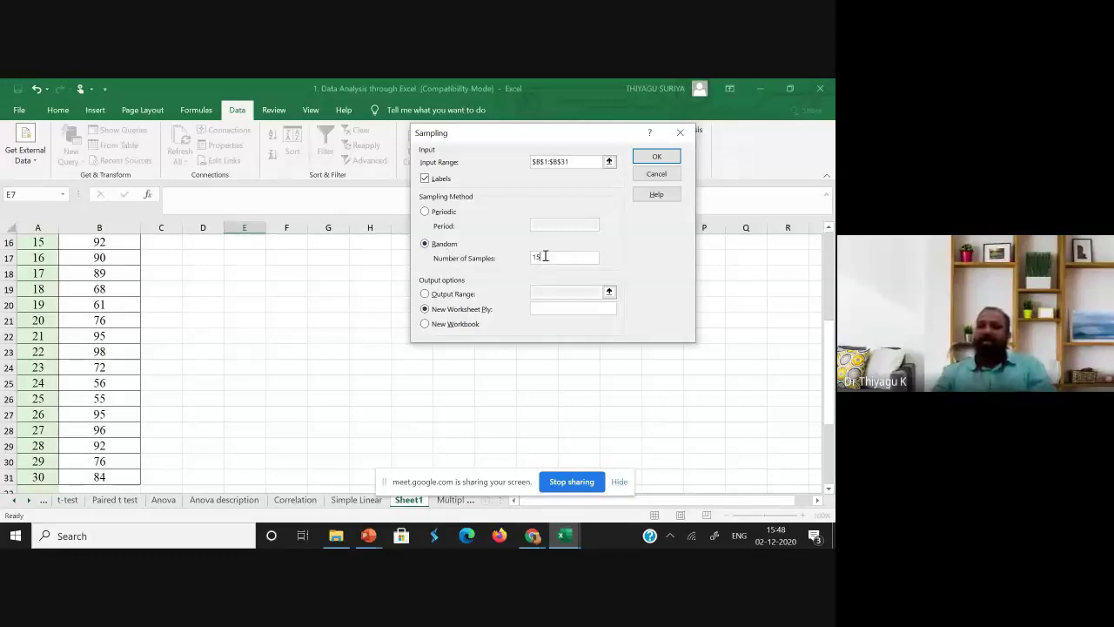
click(425, 293)
key(Escape)
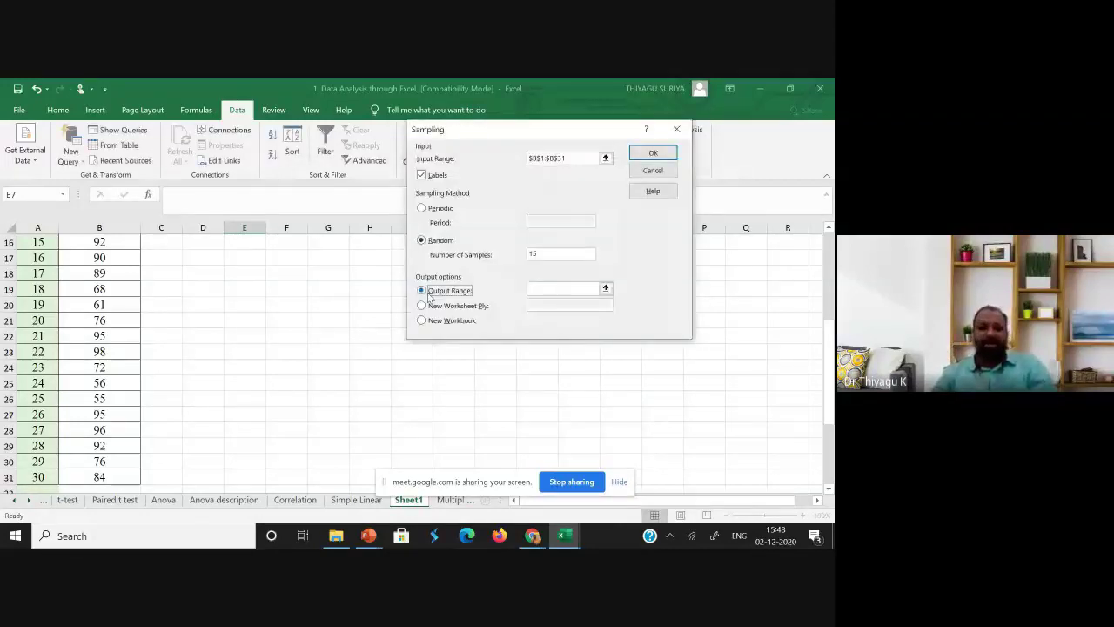
click(533, 287)
scroll(307, 253, up, 4)
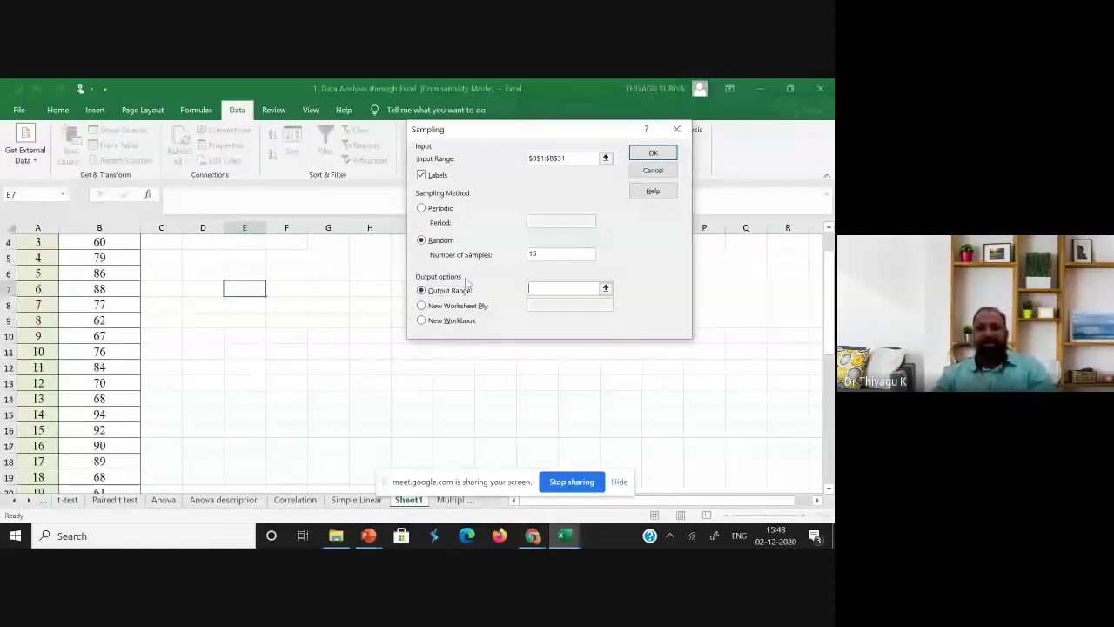
drag(829, 244, 829, 222)
click(245, 256)
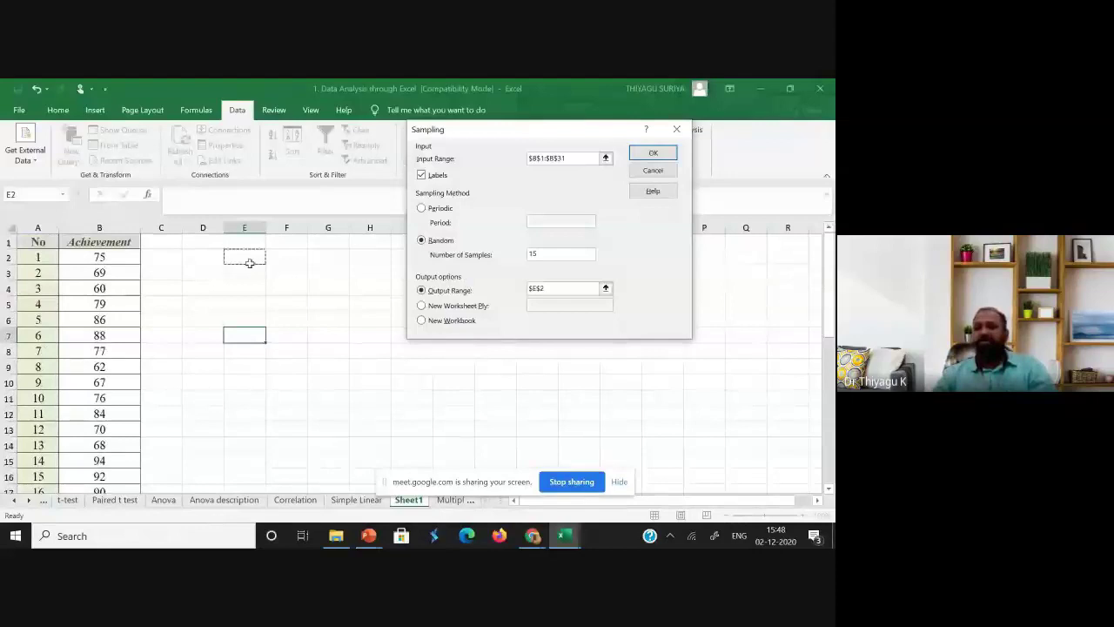
click(666, 153)
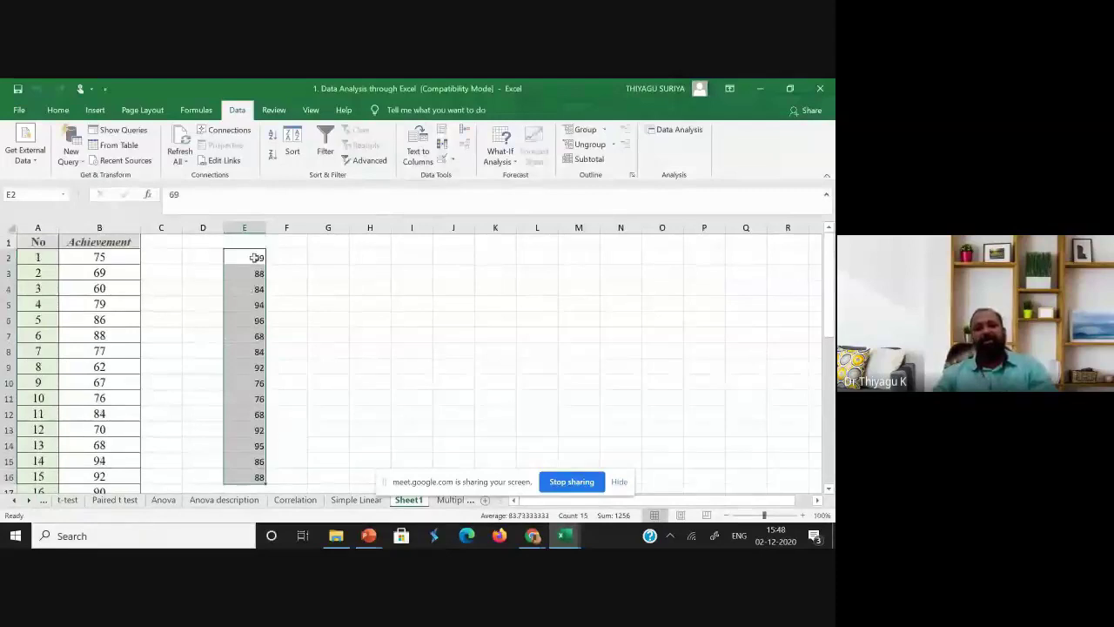
Step: Compare the randomly sampled values in column E with the source Achievement scores in column B
drag(255, 258, 266, 427)
scroll(267, 427, up, 1)
scroll(269, 448, down, 1)
scroll(102, 256, up, 1)
drag(102, 256, 115, 458)
scroll(212, 426, up, 5)
drag(258, 258, 245, 483)
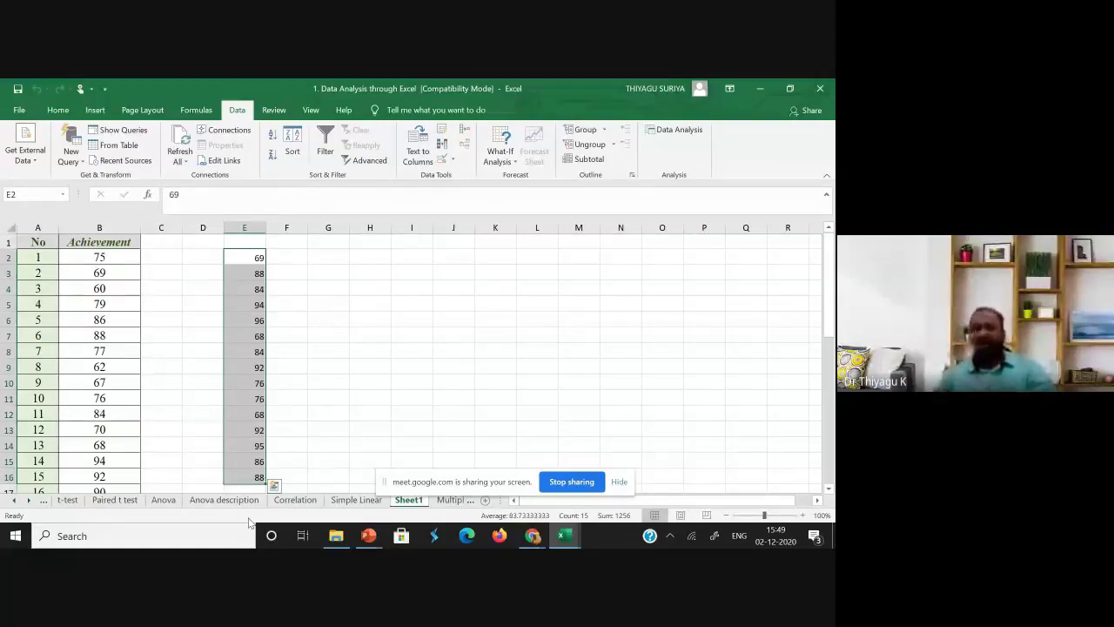
click(373, 303)
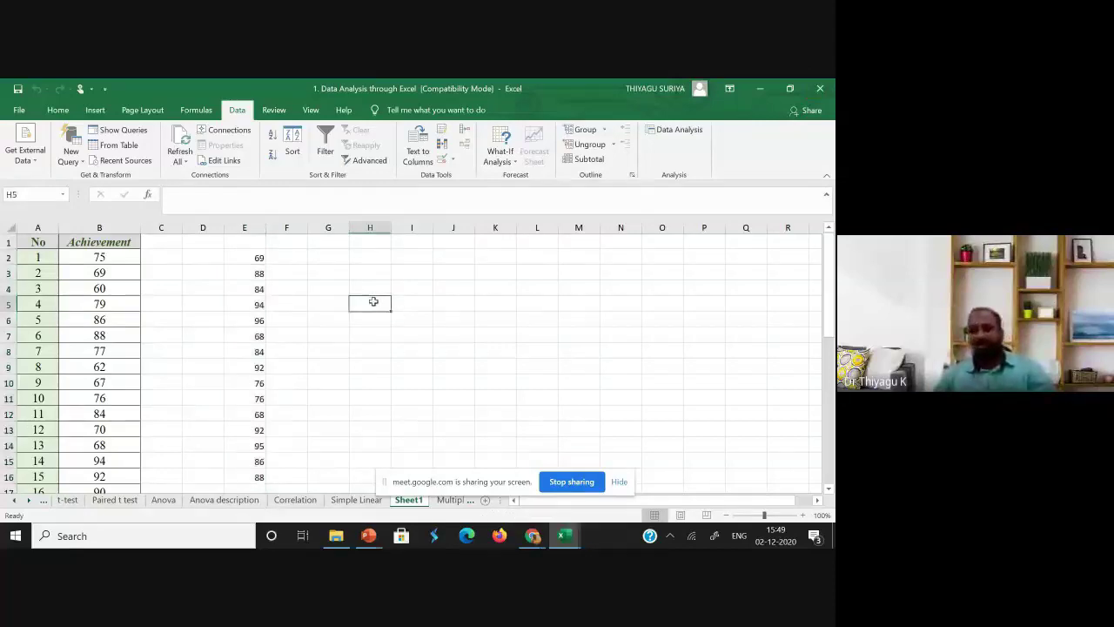
click(248, 228)
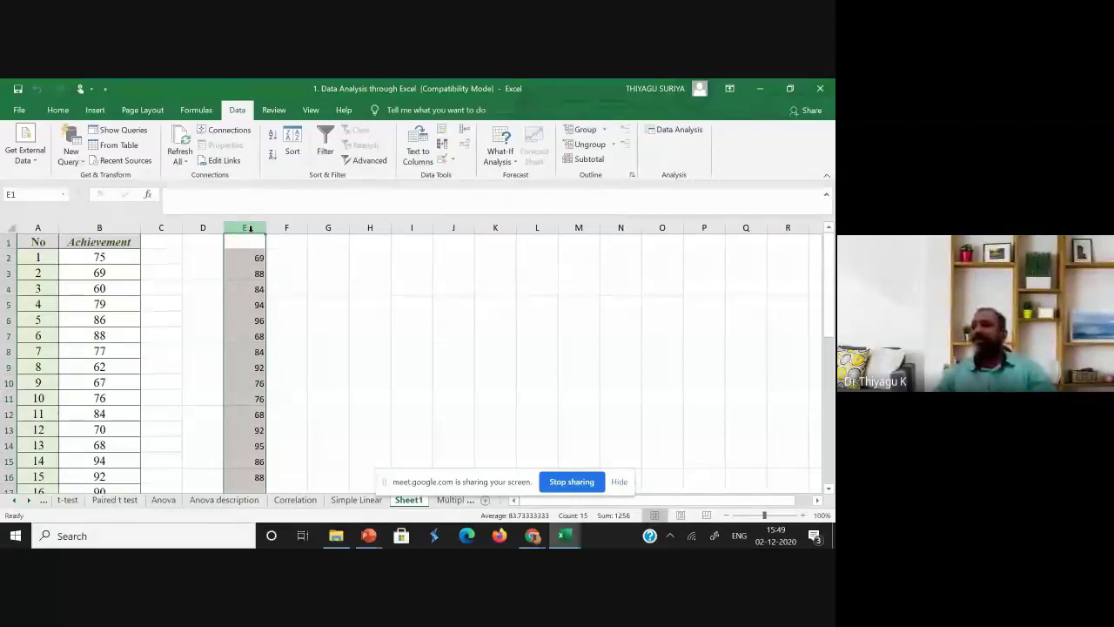
click(338, 259)
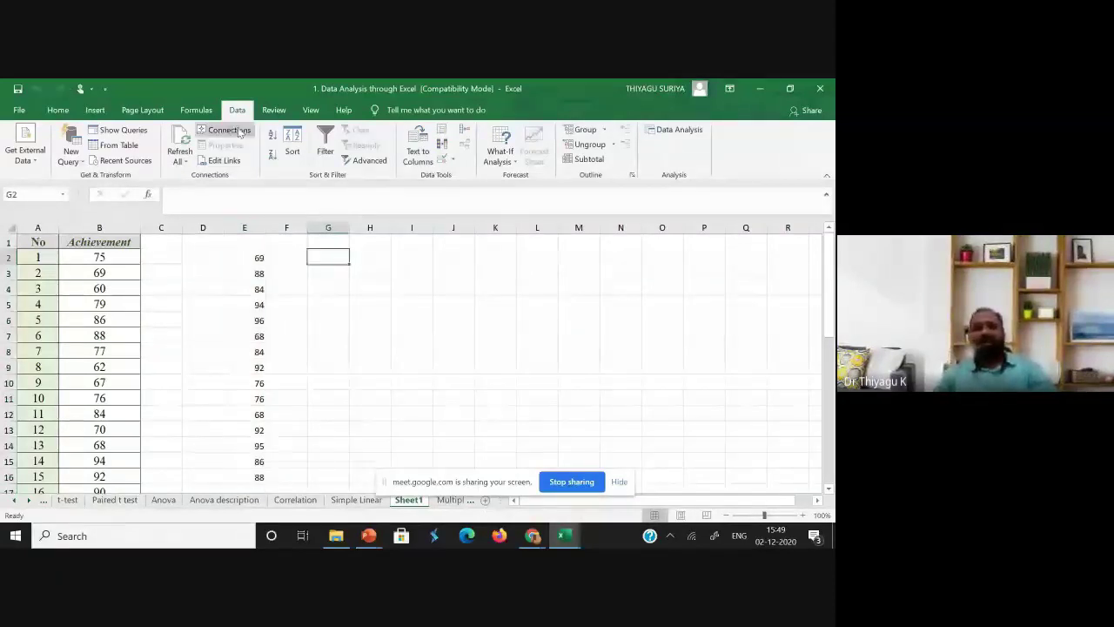
Step: Reopen the Sampling tool for the same input range and switch the sampling method to Periodic with a period of 2
click(683, 130)
scroll(513, 253, up, 1)
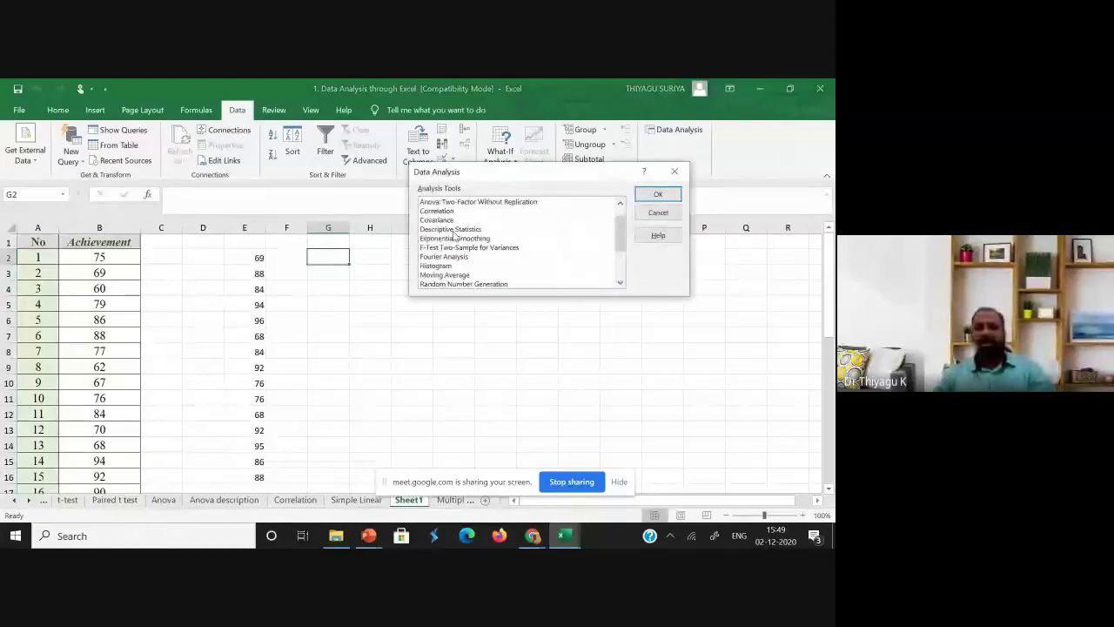
scroll(453, 278, down, 1)
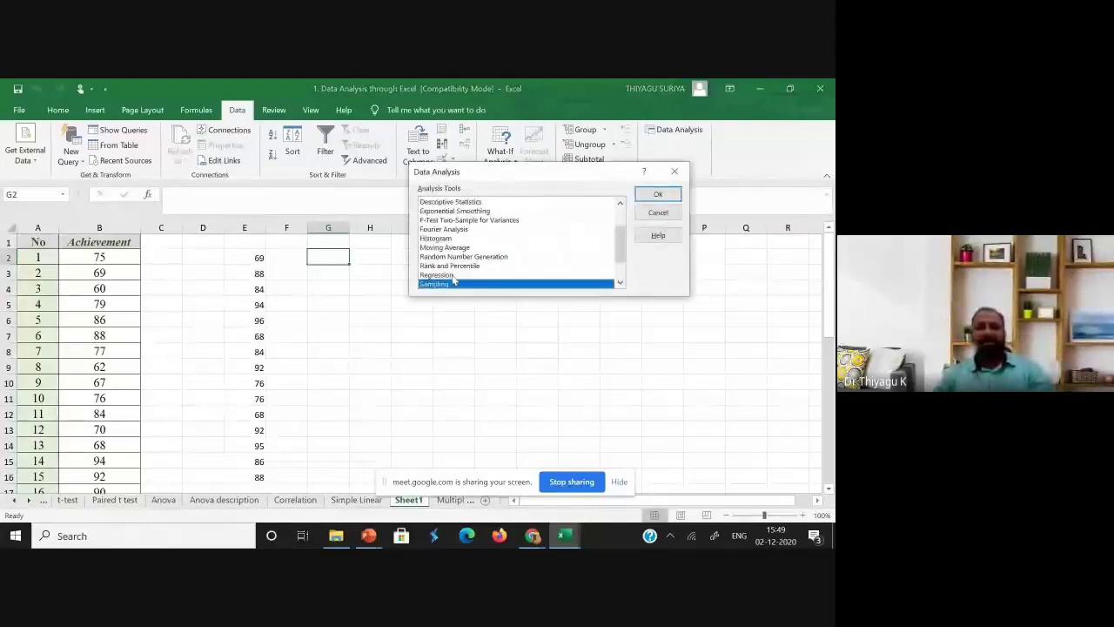
click(658, 194)
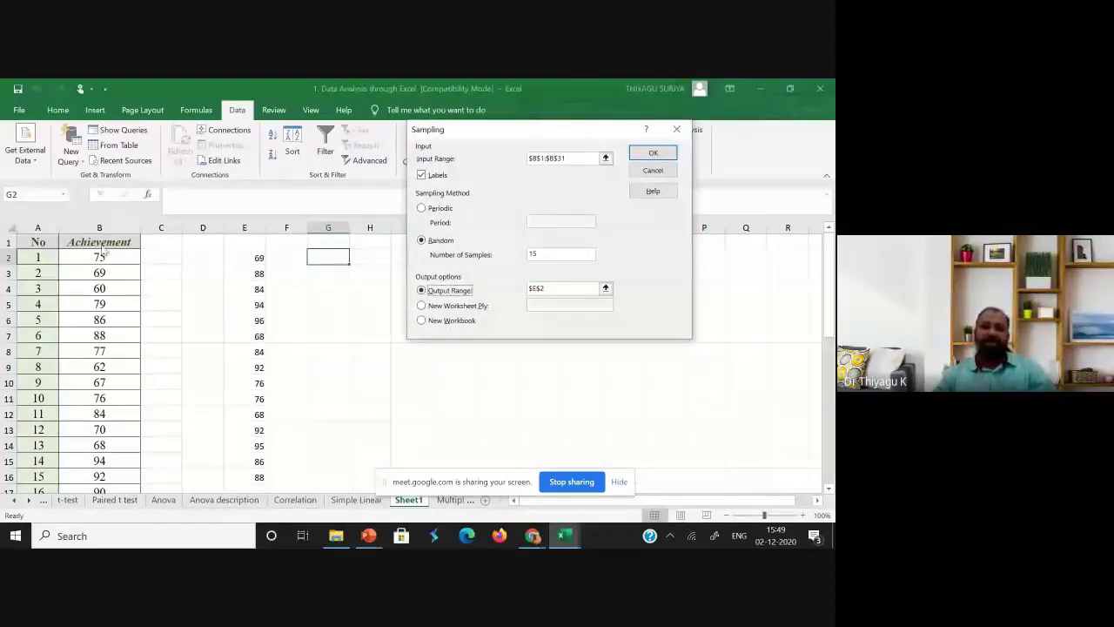
click(572, 158)
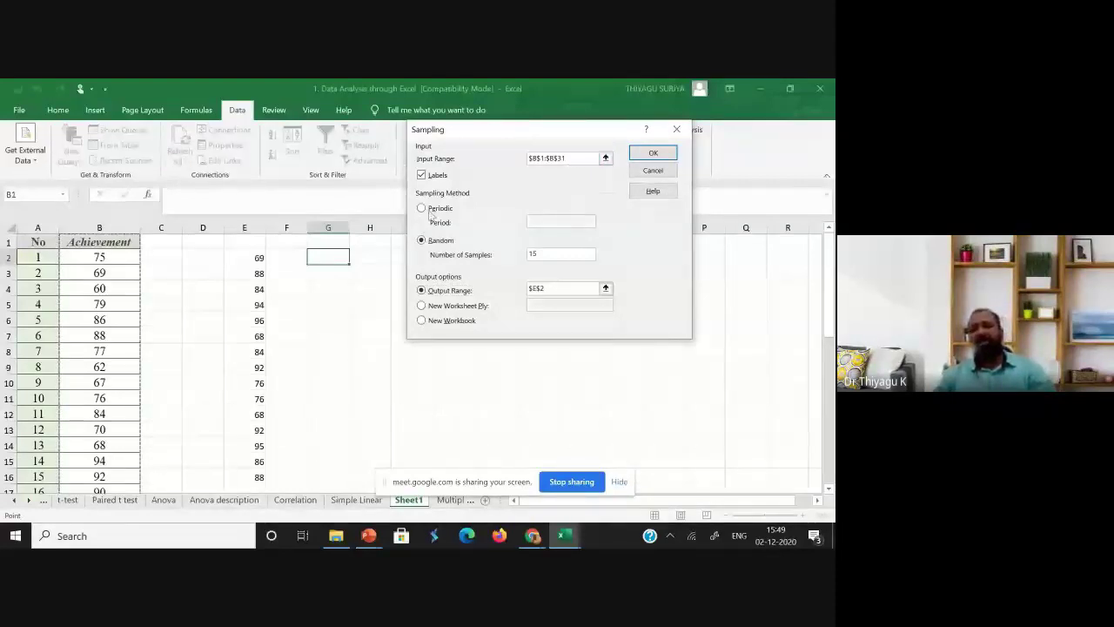
key(Escape)
click(529, 219)
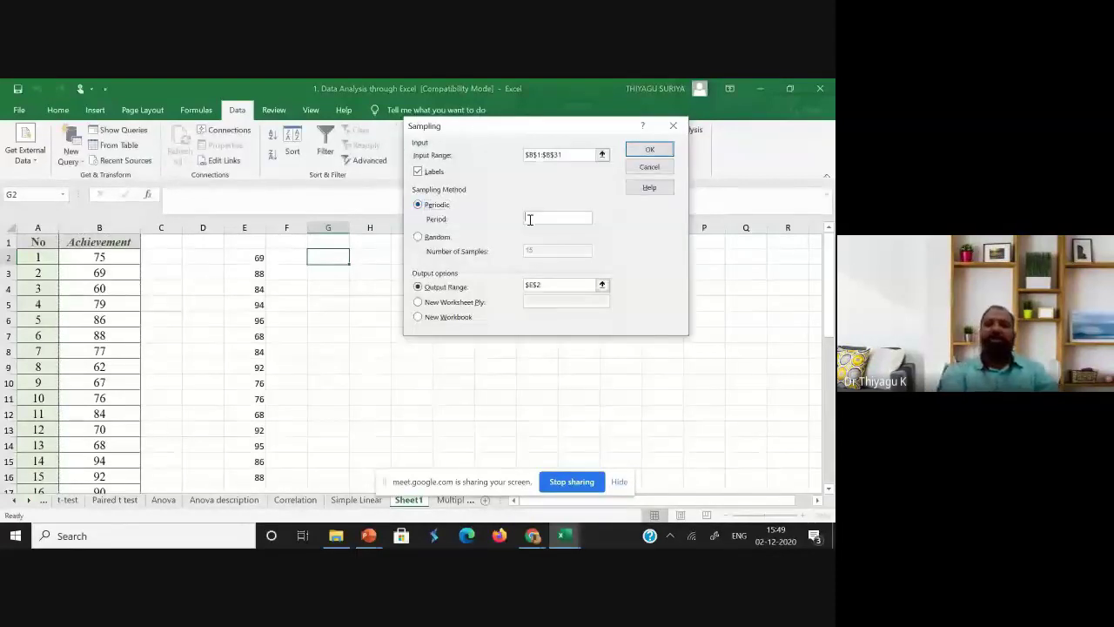
text(2)
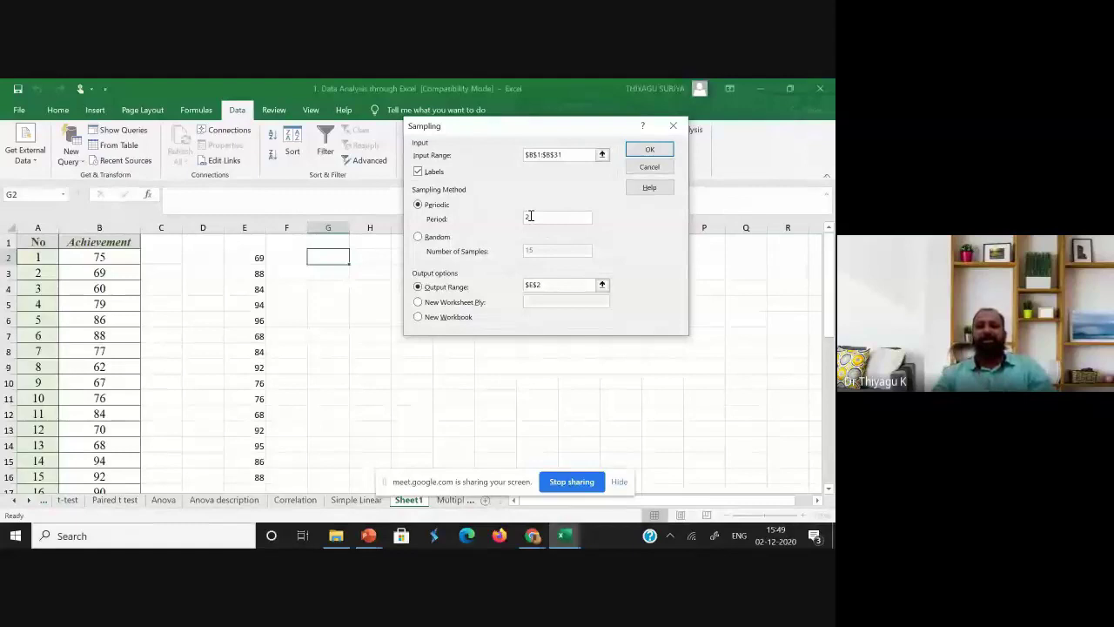
drag(540, 218, 519, 222)
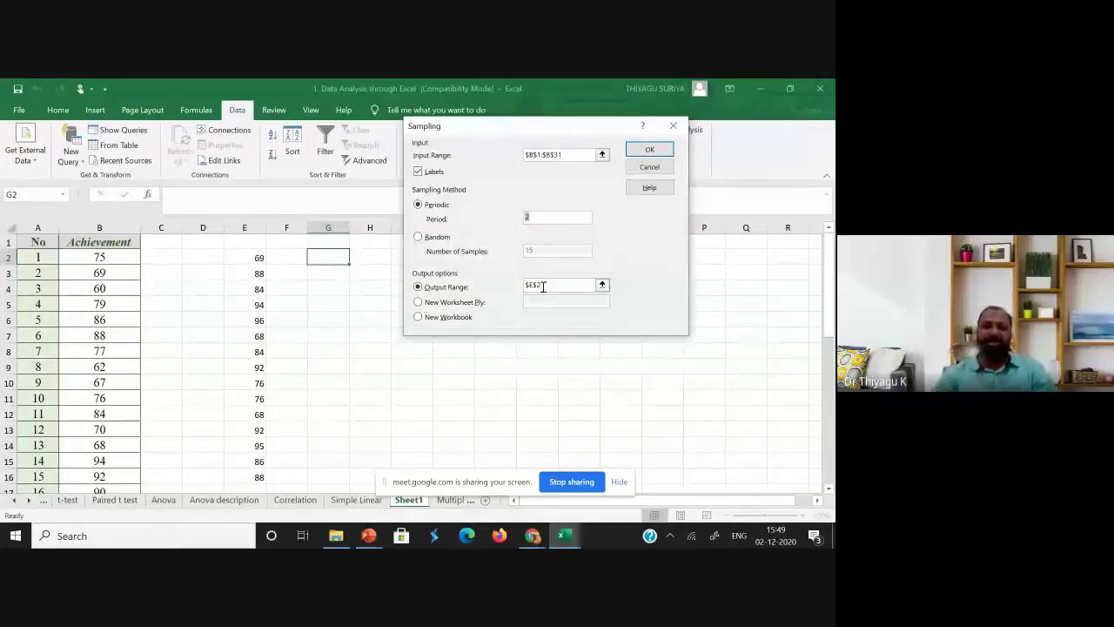
Step: Change the output range to cell G2 and generate the periodic sample
drag(544, 287, 511, 285)
key(BackSpace)
click(329, 256)
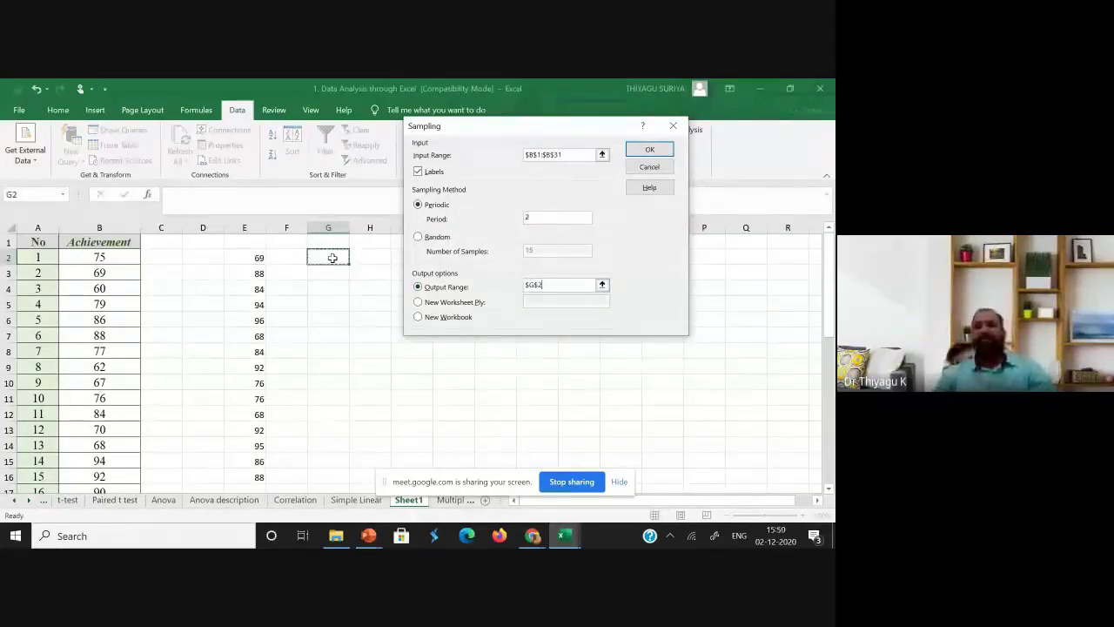
click(636, 150)
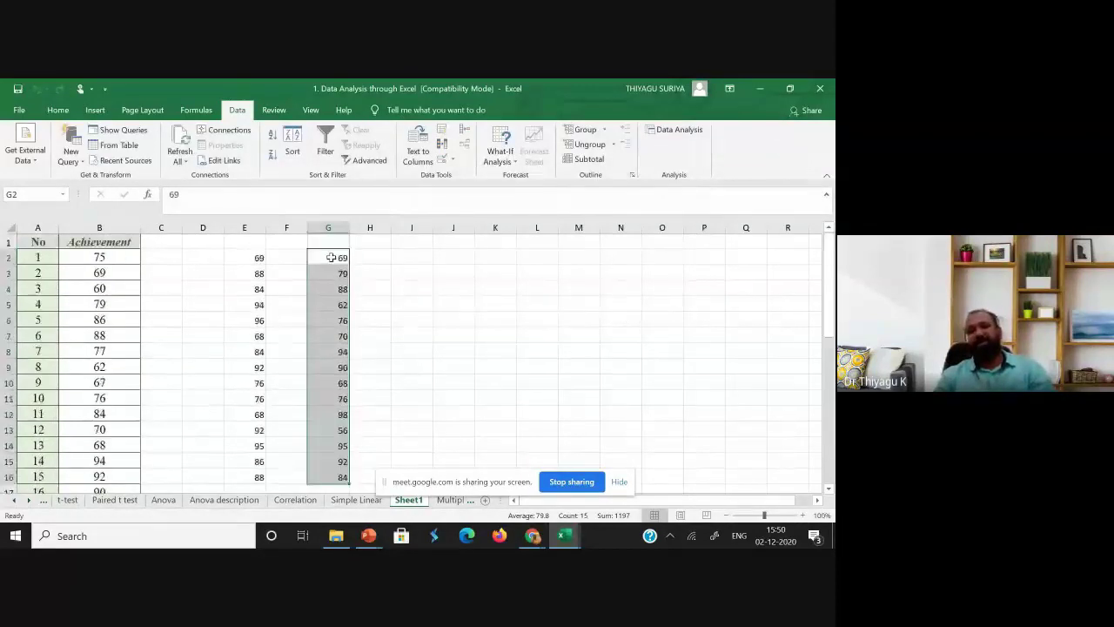
Step: Check the periodic sample in column G against every second Achievement score in column B
drag(330, 257, 337, 481)
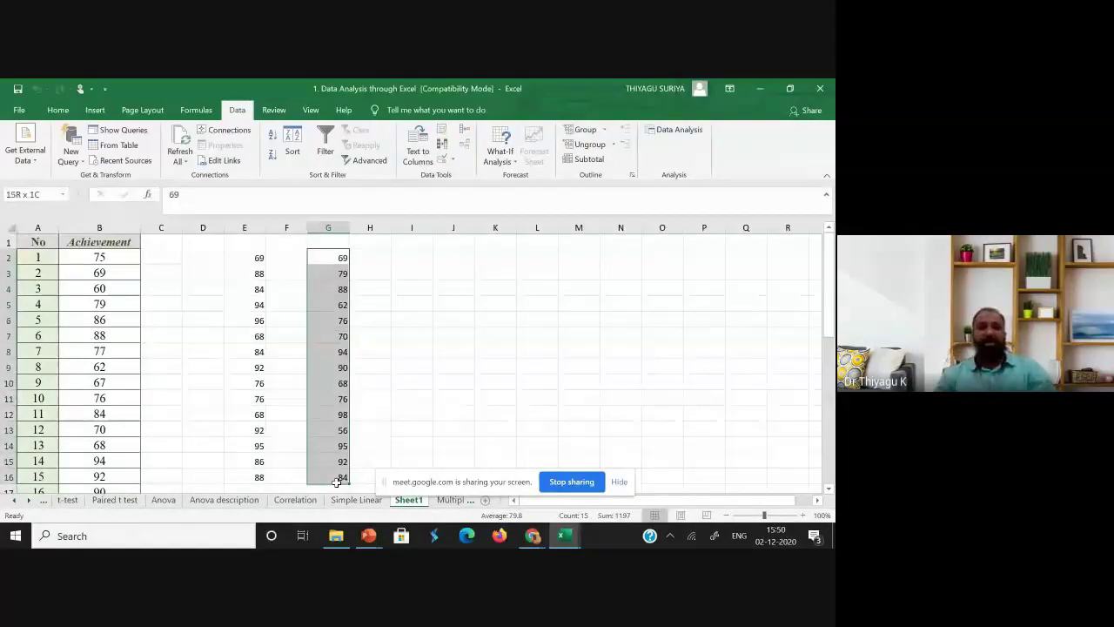
click(104, 273)
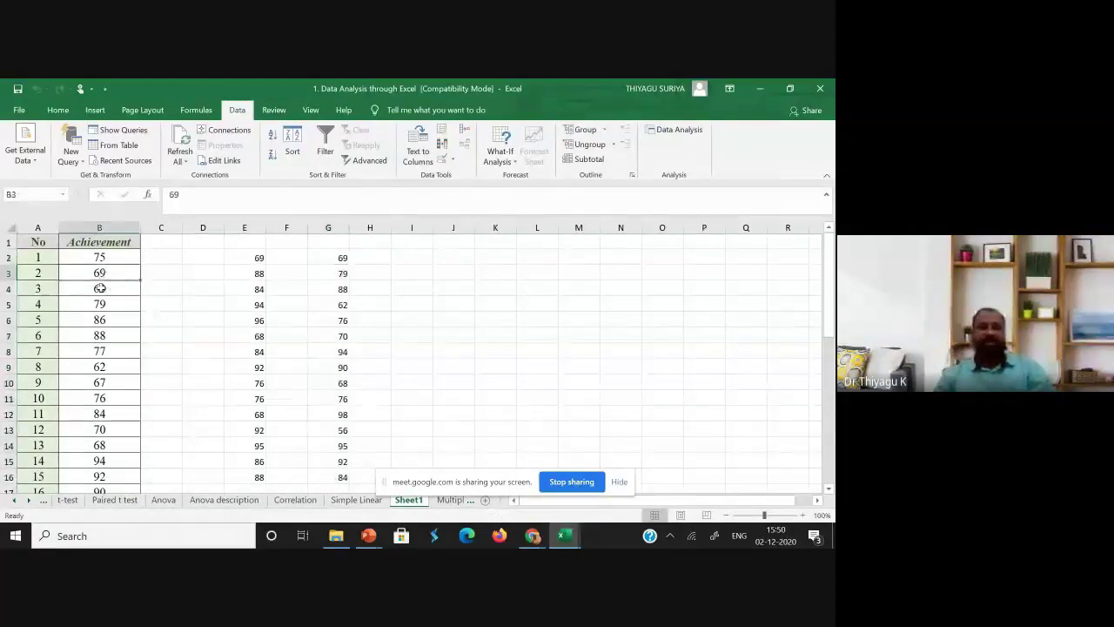
click(14, 273)
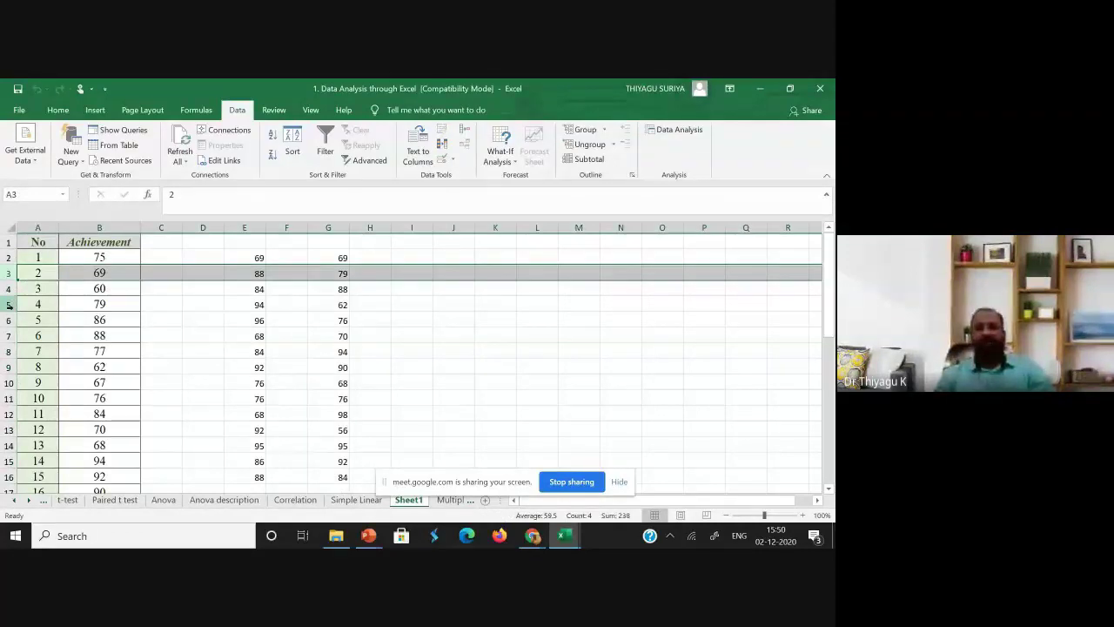
click(8, 303)
click(96, 335)
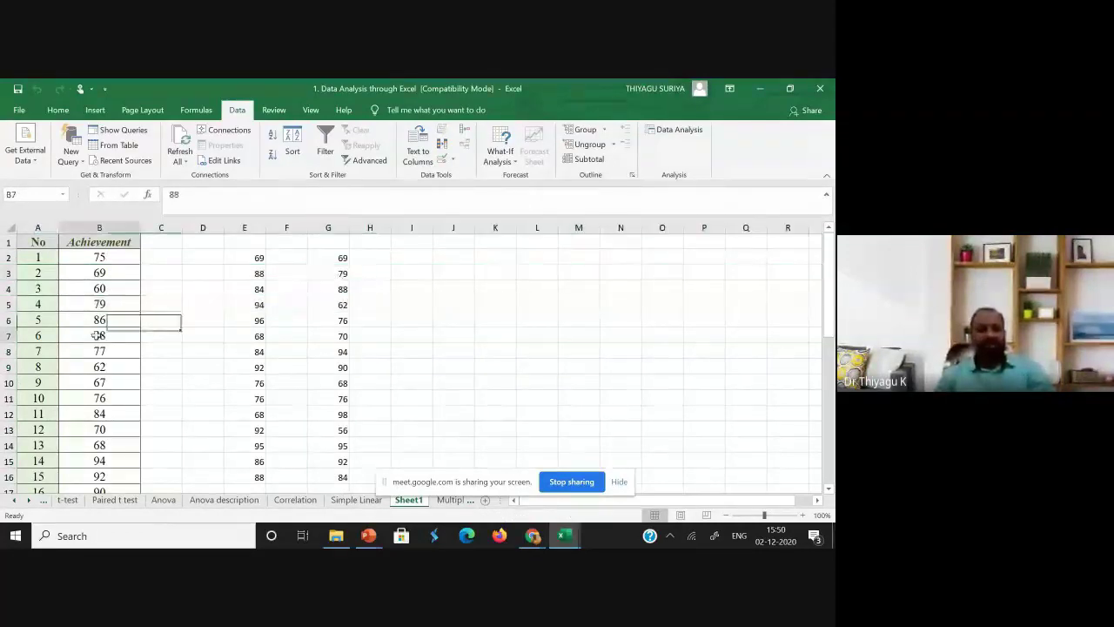
click(99, 372)
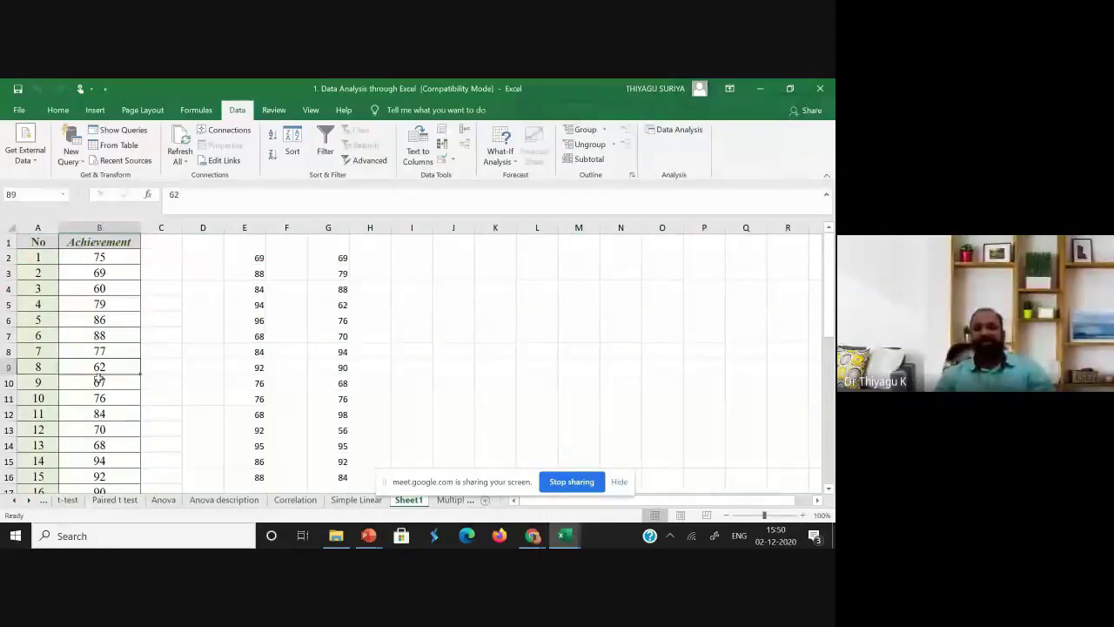